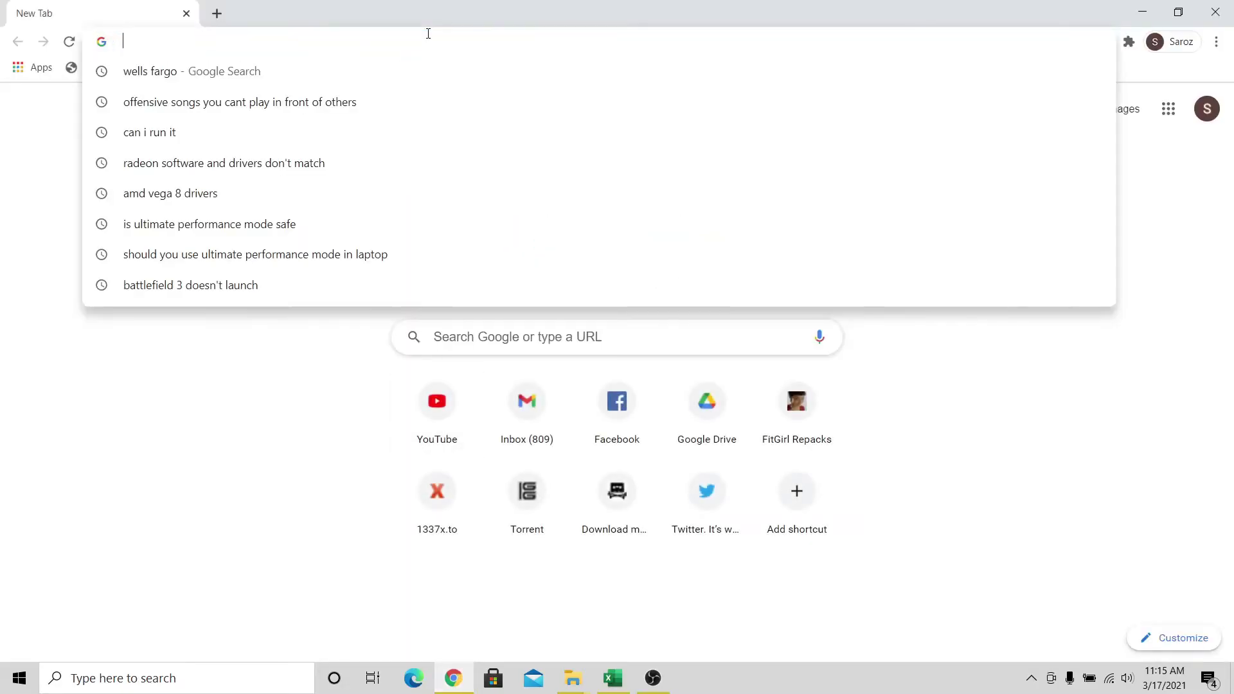
type("wellsfargo.com")
Step: Load wellsfargo.com in Chrome to reach the Wells Fargo Online enrollment page
key("Return")
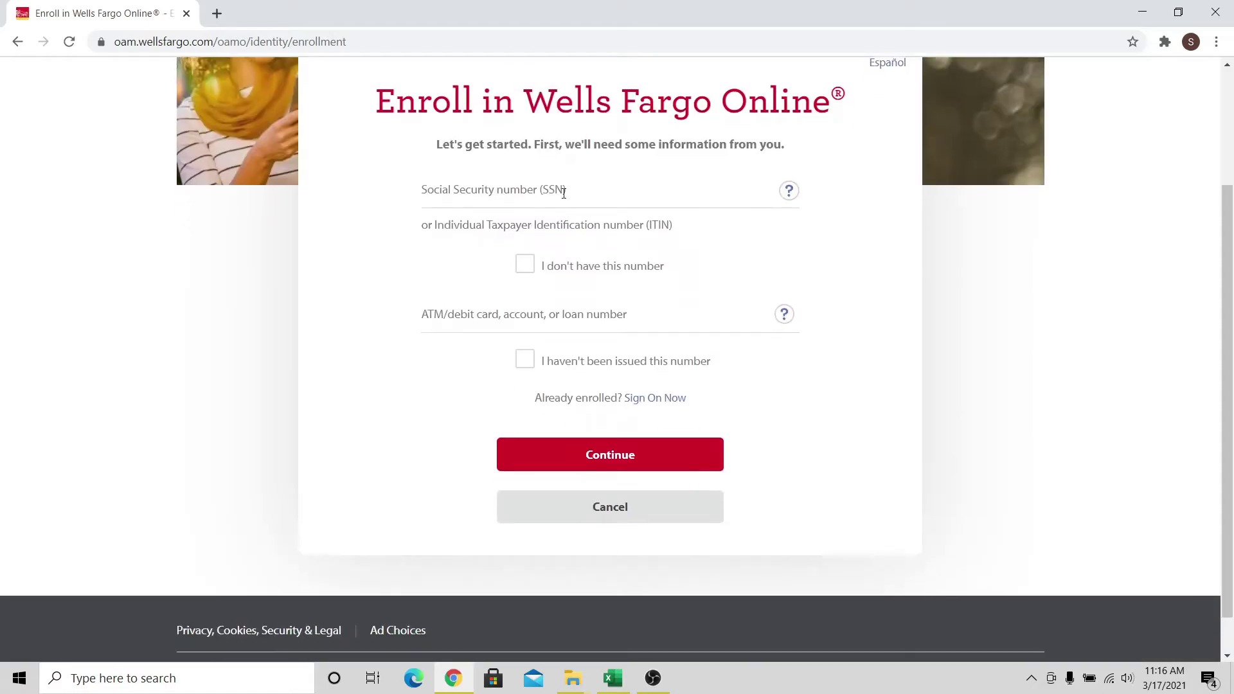
Step: Fill the enrollment form's SSN field with the nine-digit Social Security number
left_click(564, 189)
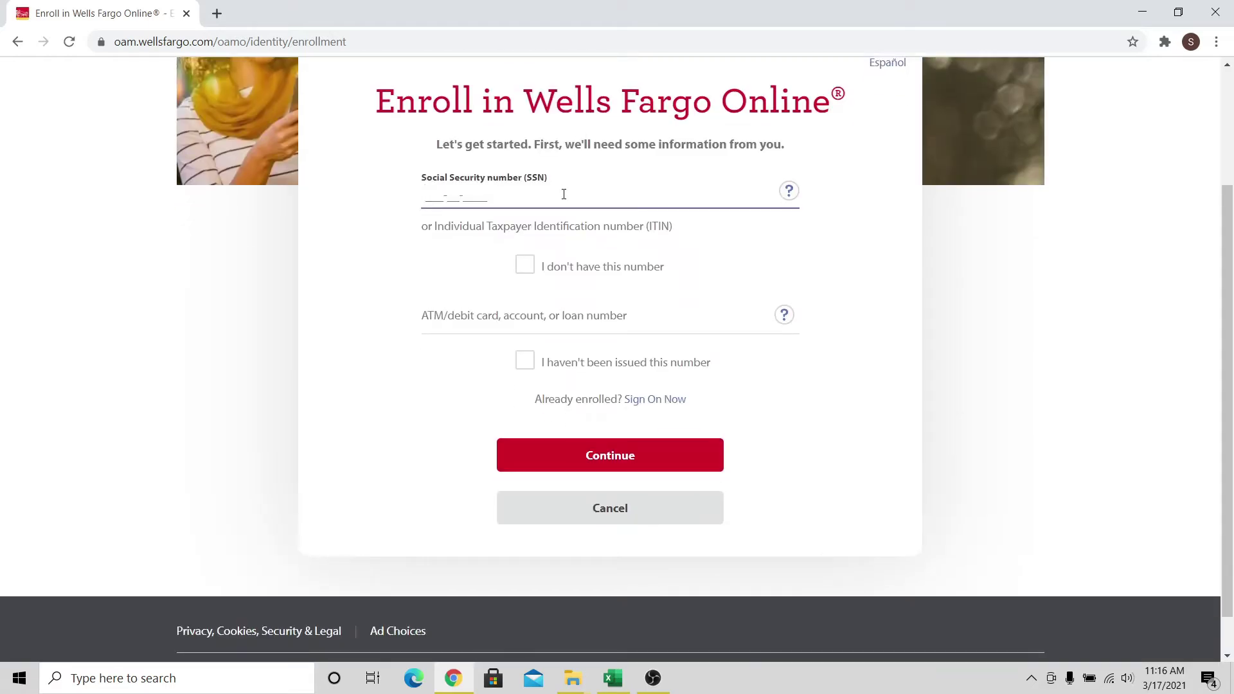
type("1234567")
type("89")
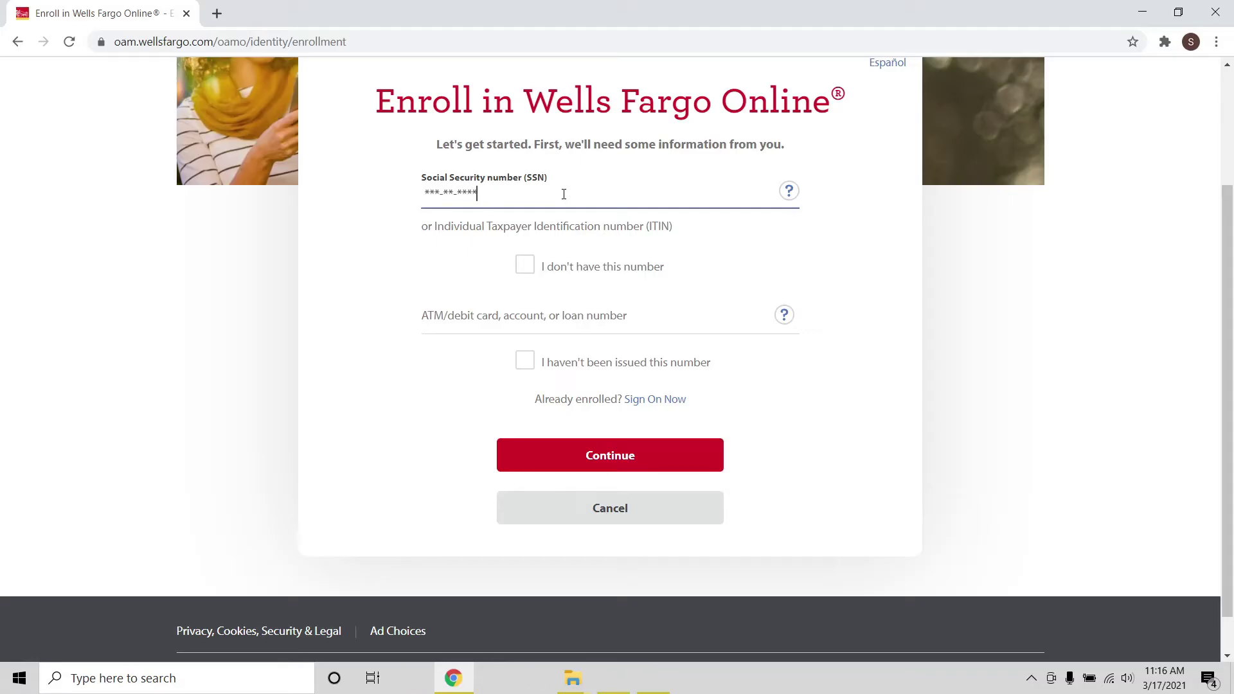
Step: Mark the SSN/ITIN and the card or account number as not available
left_click(524, 269)
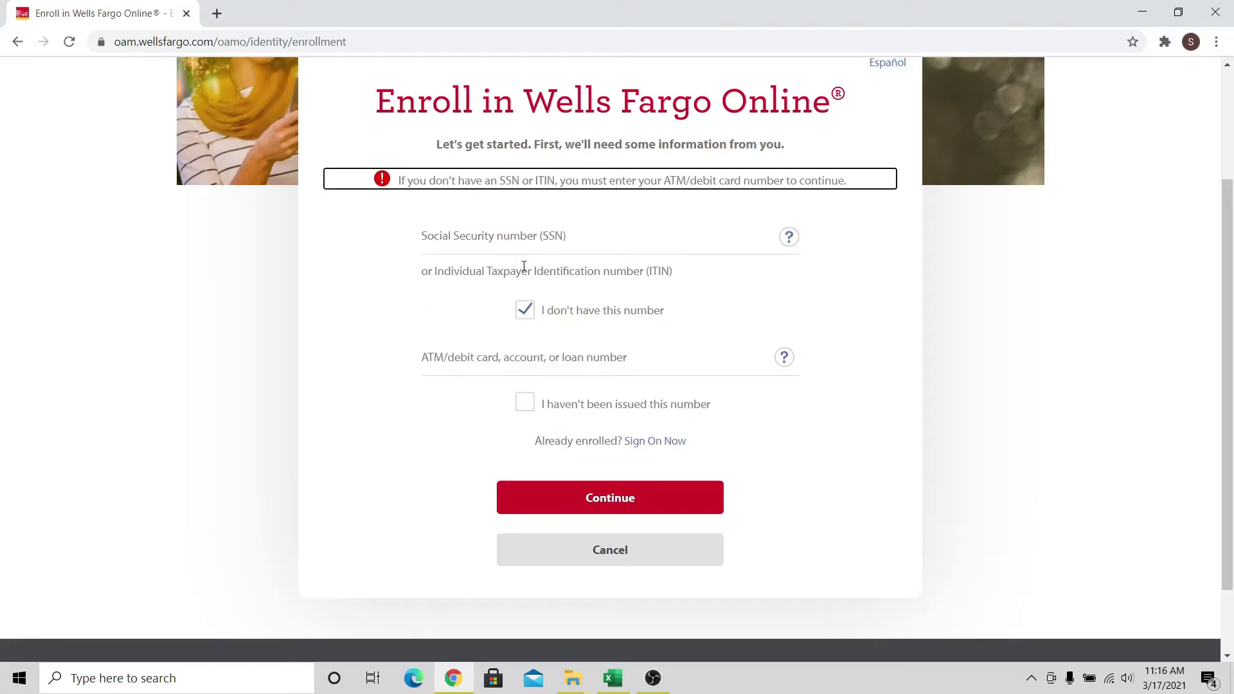
left_click(459, 362)
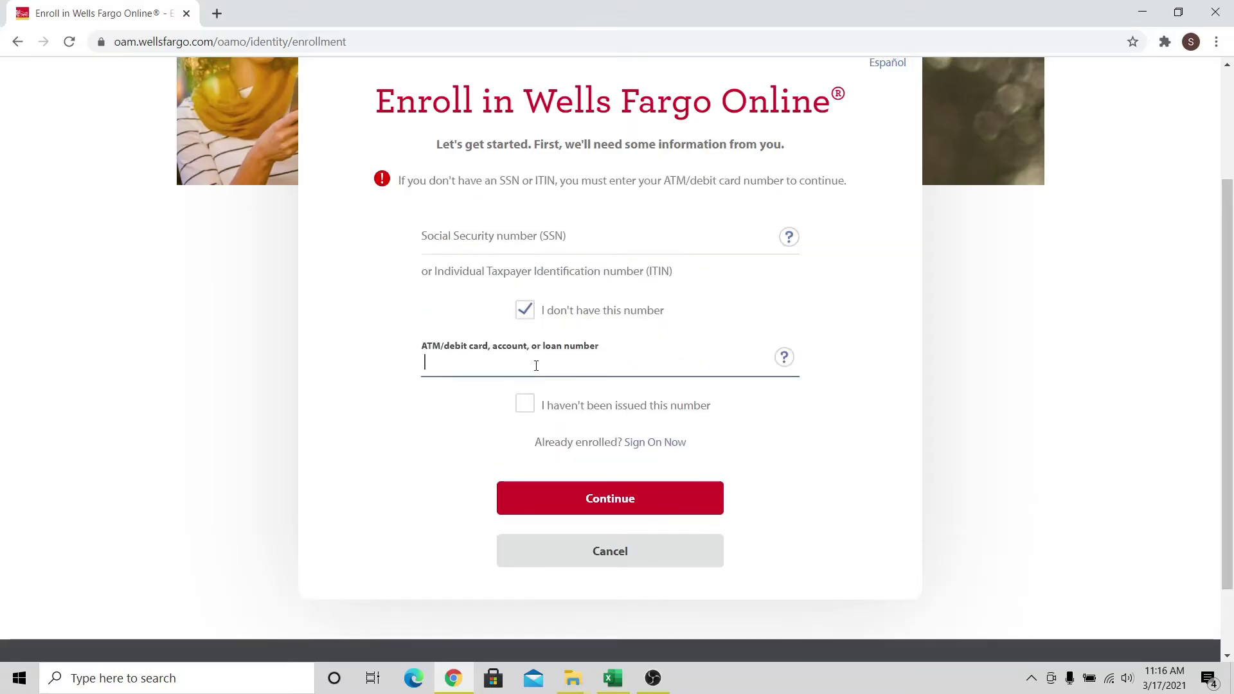
left_click(527, 405)
left_click(493, 450)
left_click(452, 538)
type("Dulal")
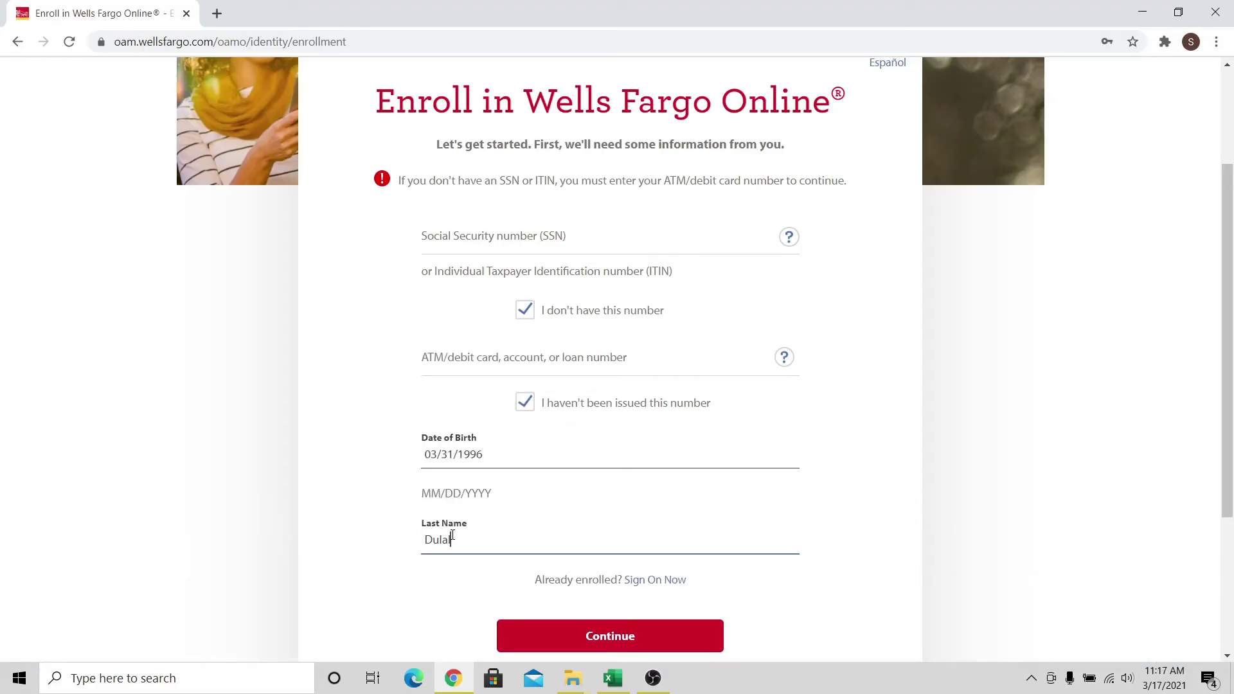
scroll(502, 559, "down", 1)
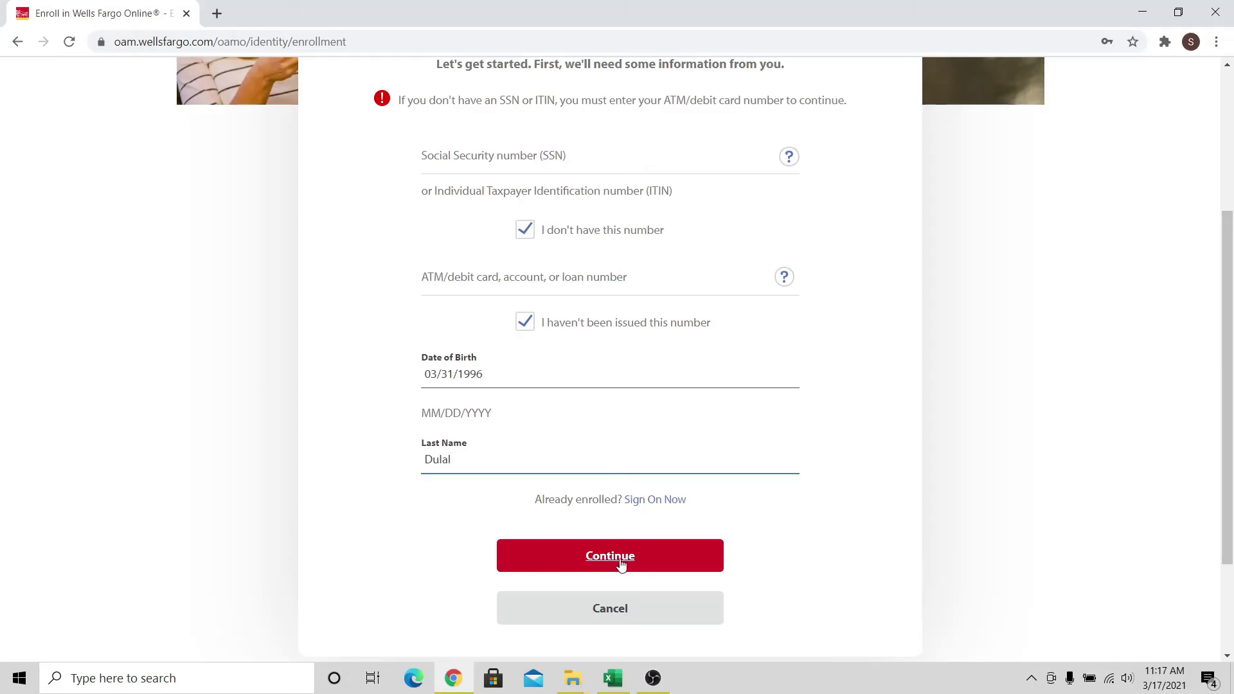
left_click(609, 559)
scroll(354, 159, "down", 1)
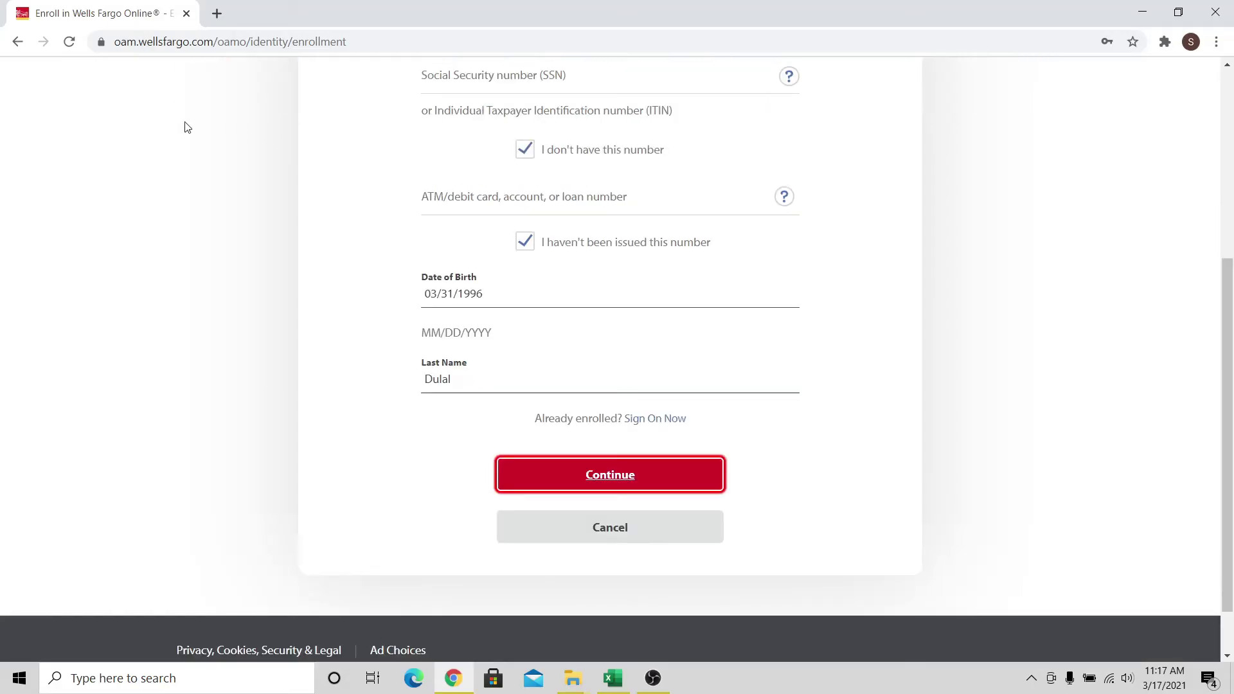
Step: Go back to the wellsfargo.com homepage and enter the sign-on username and masked password
left_click(17, 42)
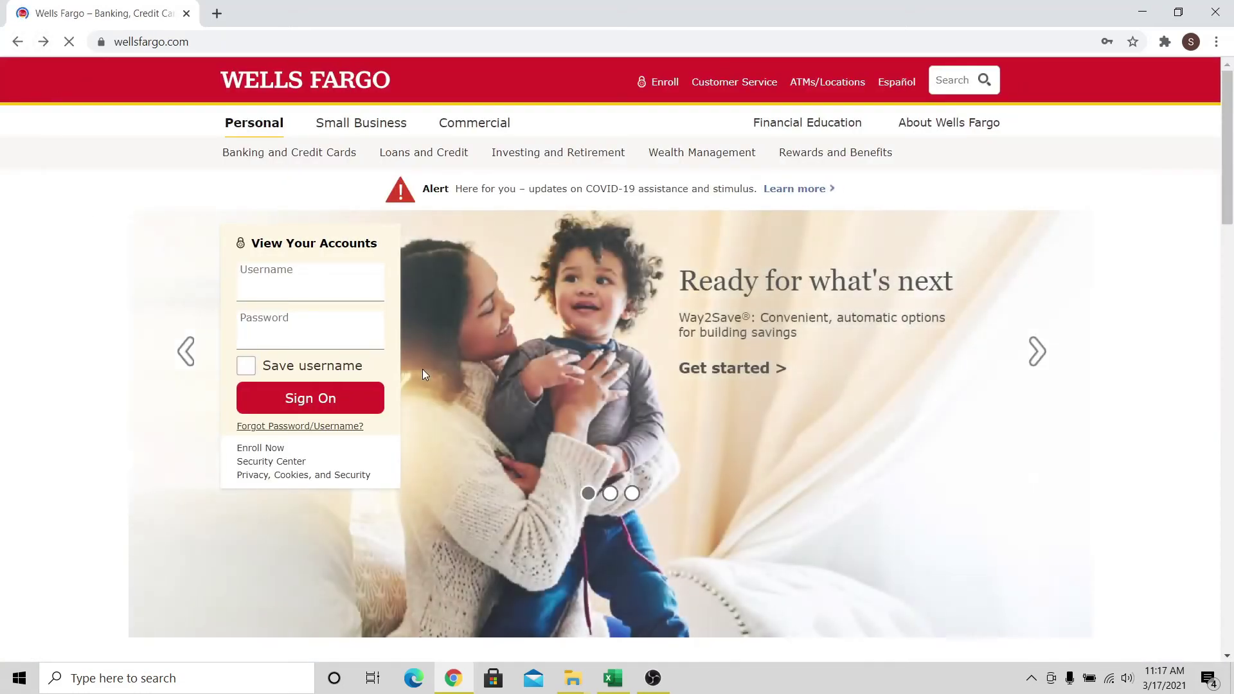
left_click(271, 284)
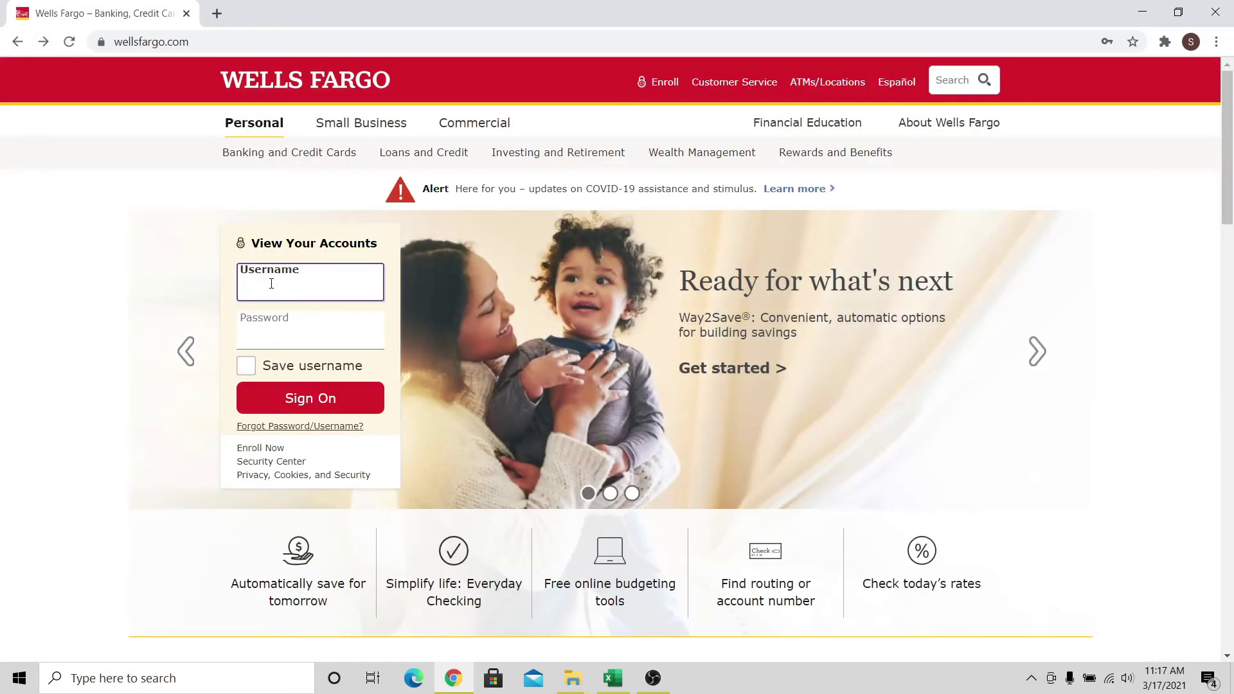
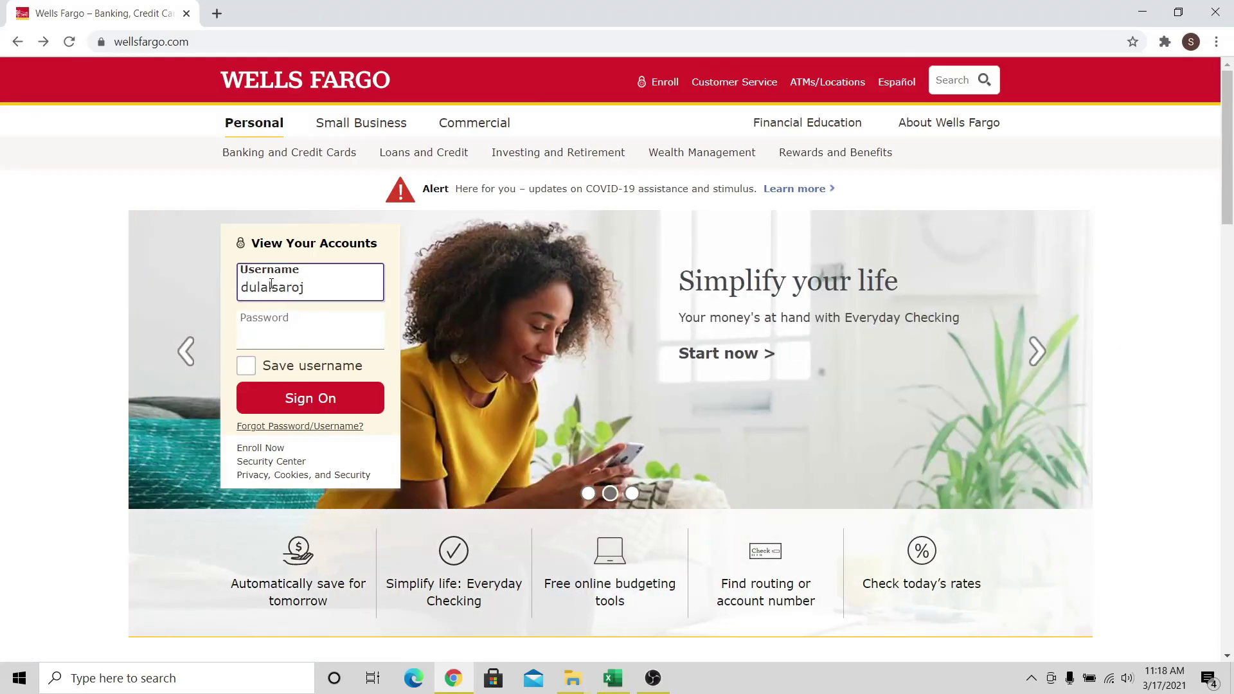
left_click(262, 333)
type("•••••••••")
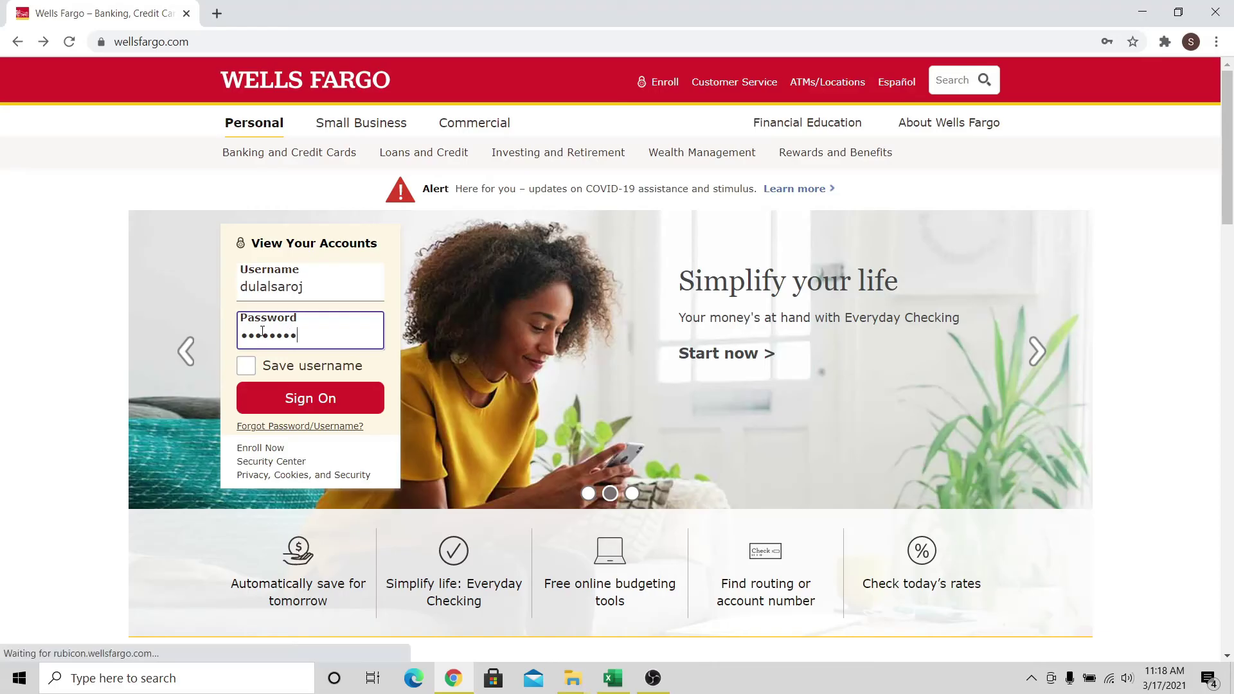
type("••••")
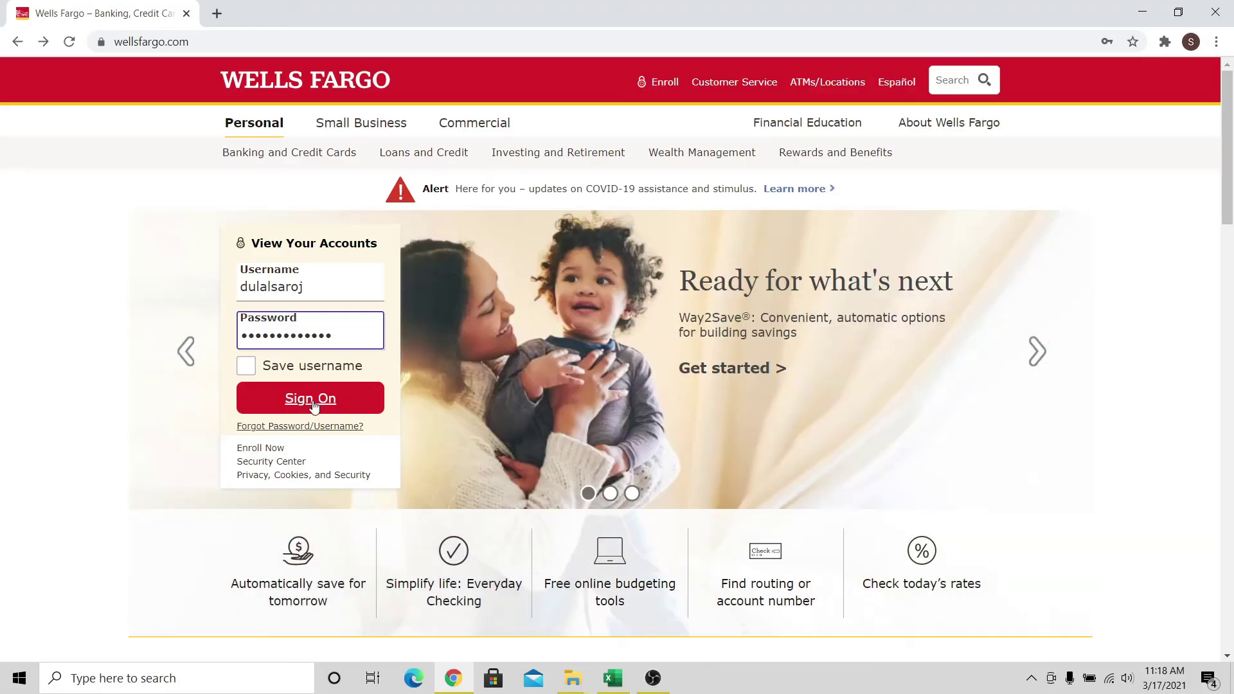